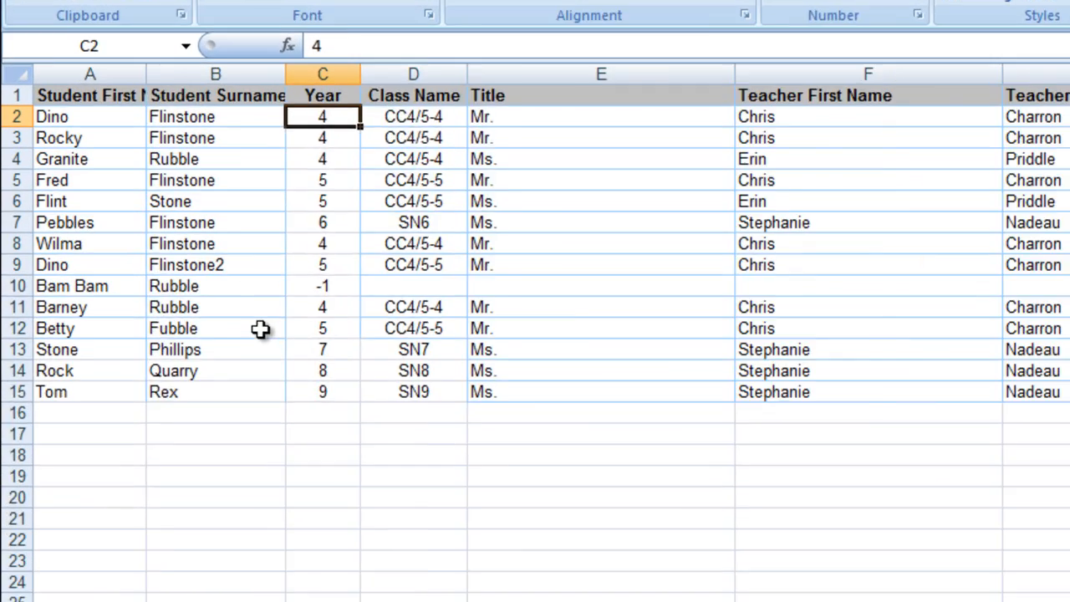
# Review the school roll spreadsheet's student names, years, class names and teacher details
pyautogui.click(174, 318)
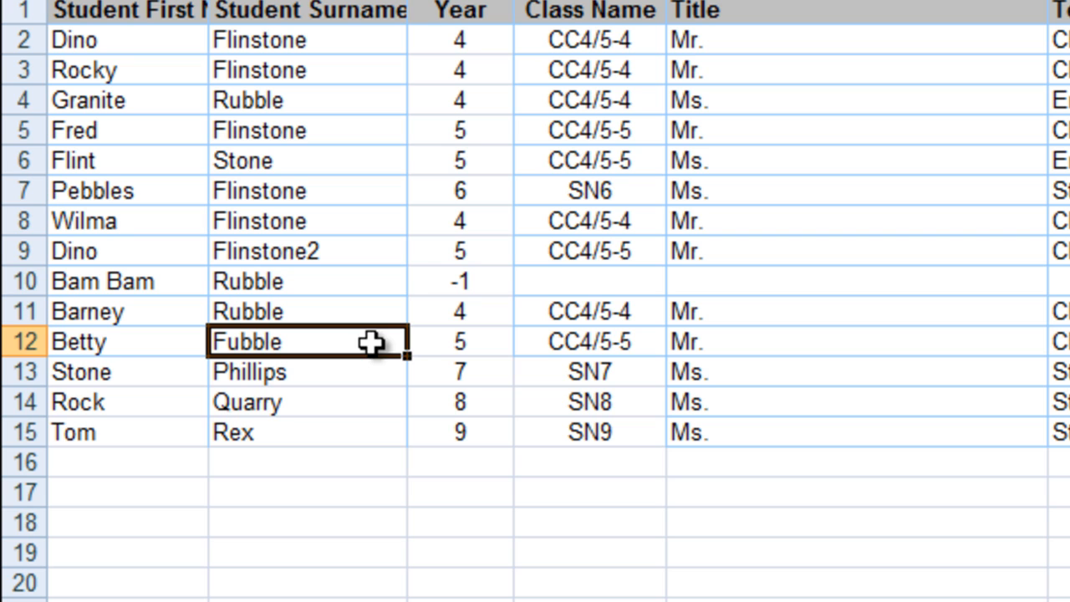
pyautogui.click(478, 48)
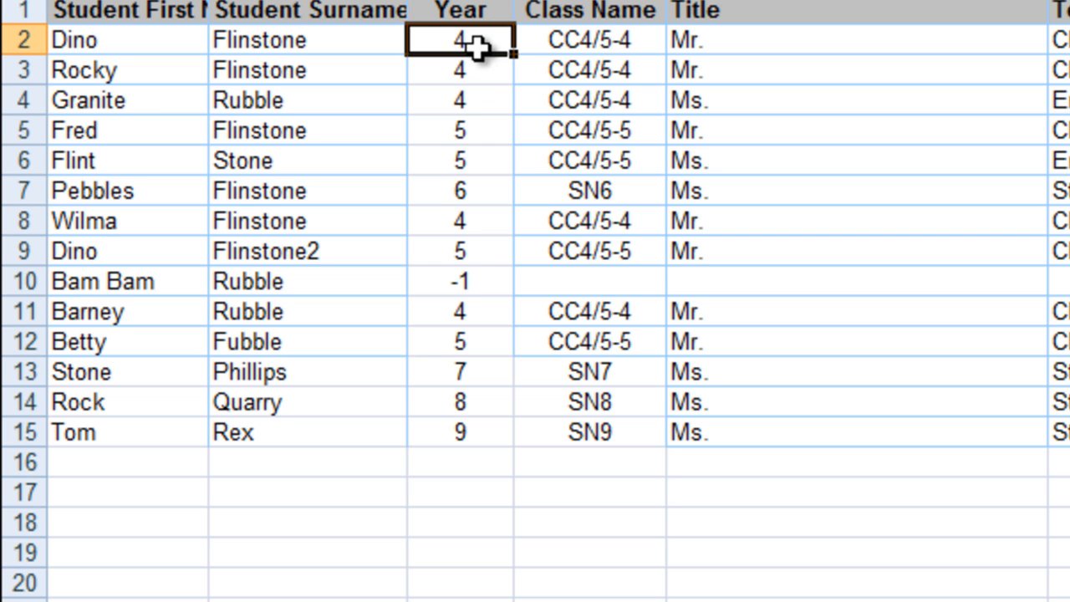
pyautogui.click(466, 287)
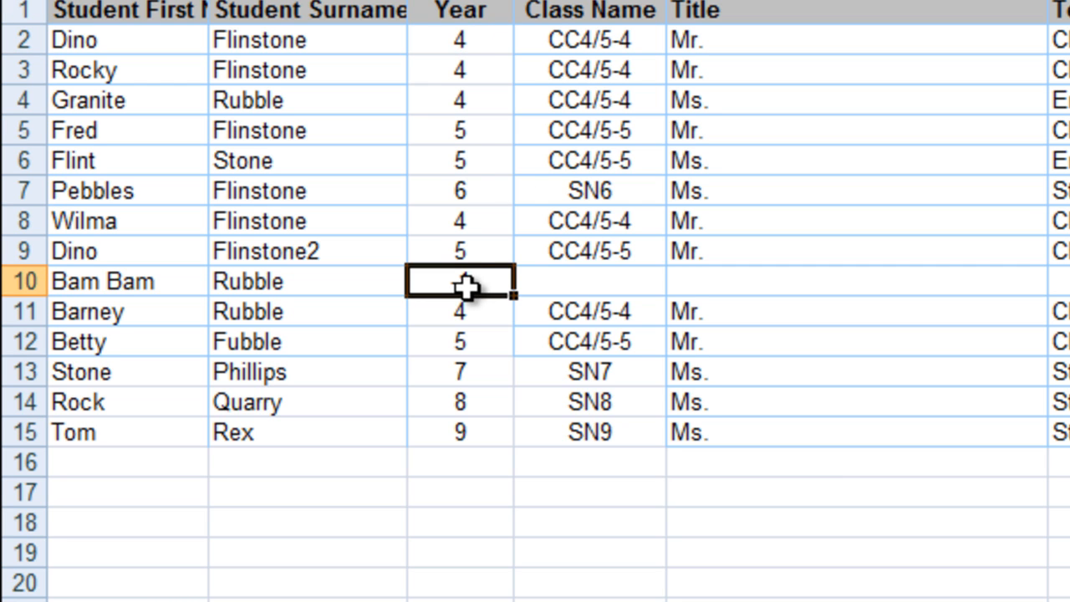
pyautogui.click(584, 35)
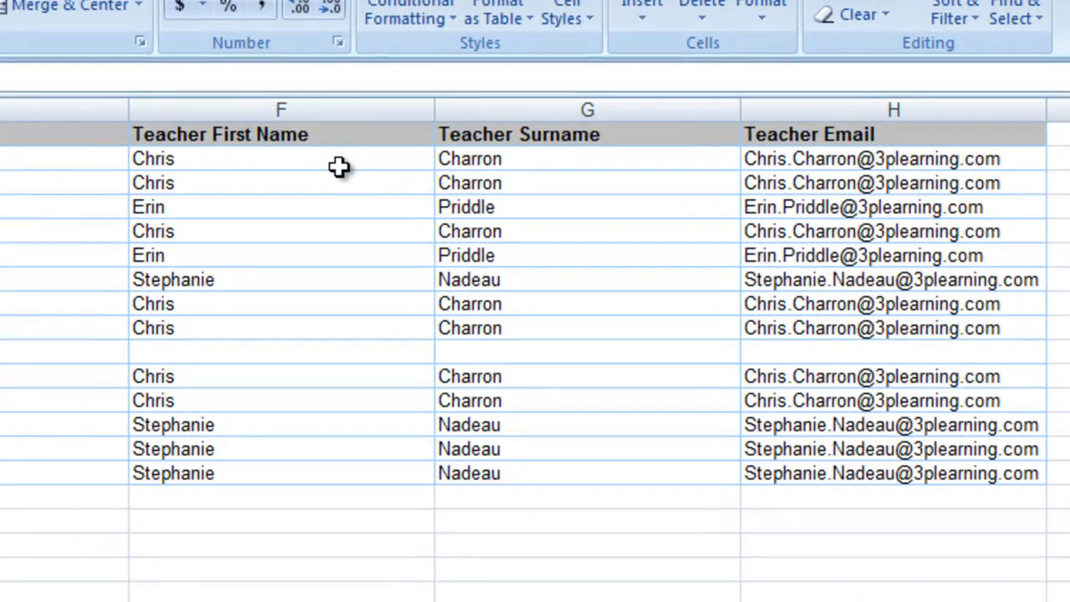
pyautogui.click(333, 168)
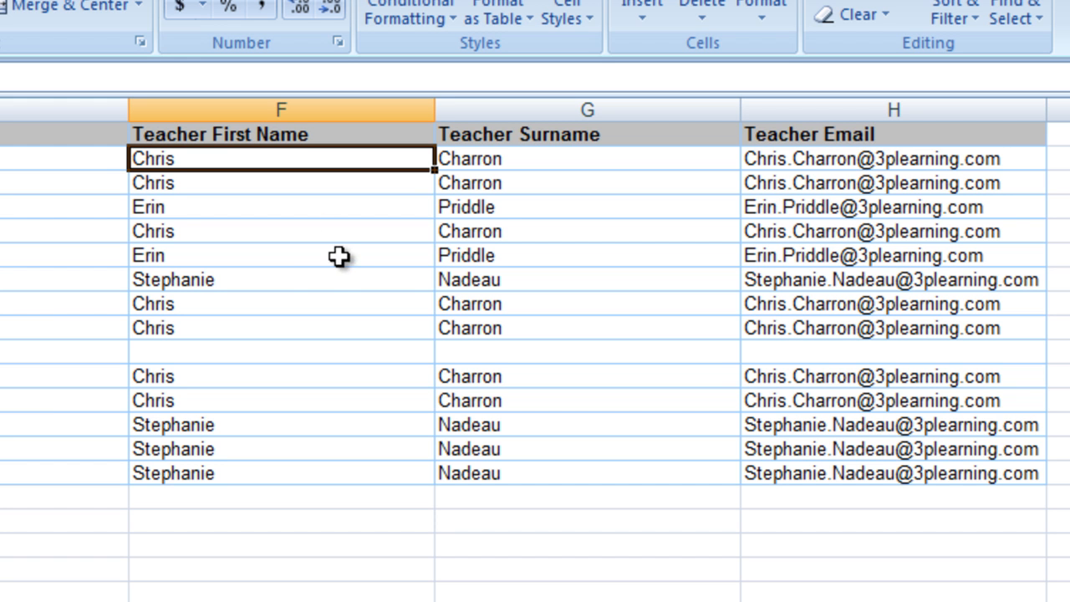
pyautogui.click(312, 260)
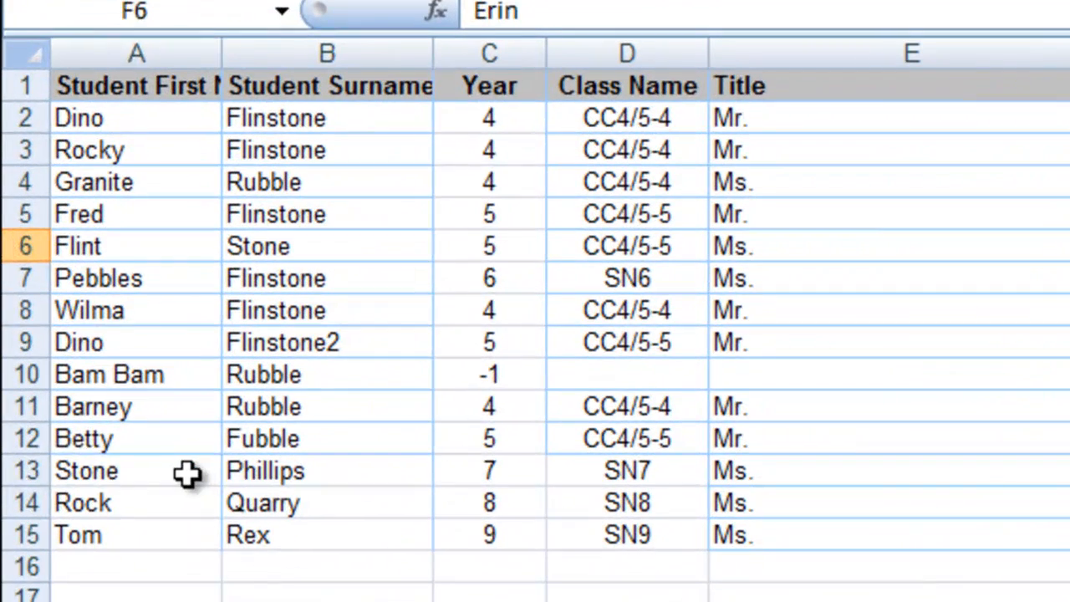
pyautogui.click(152, 431)
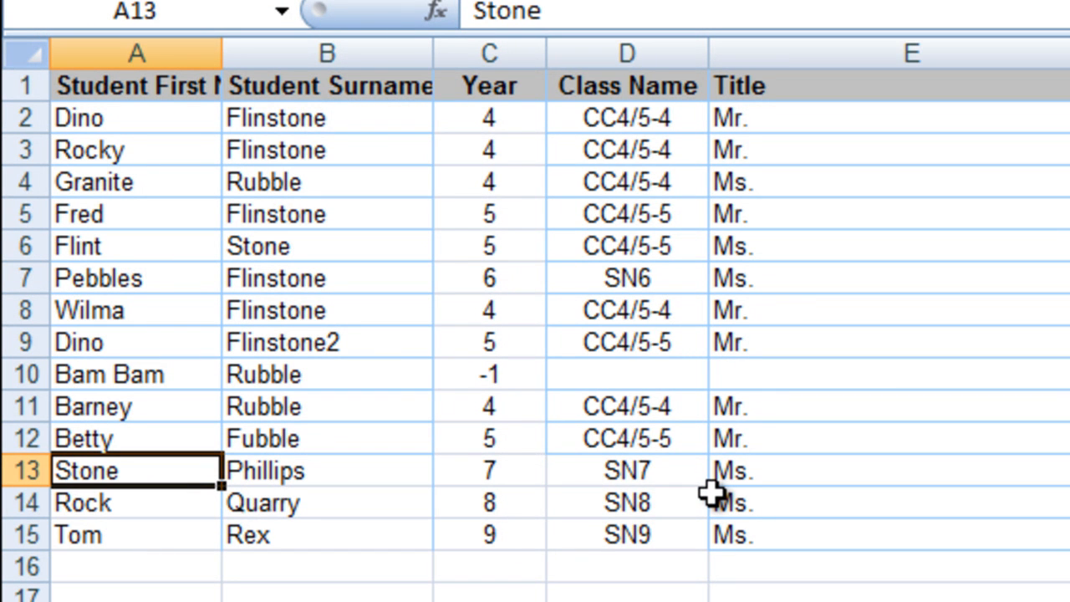
pyautogui.click(365, 350)
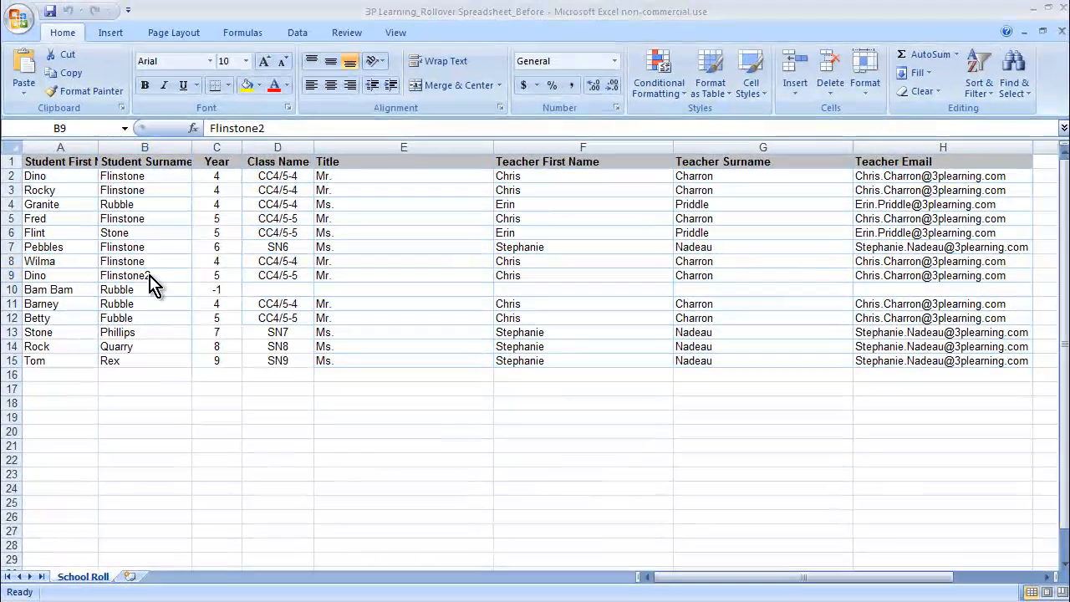
pyautogui.click(149, 275)
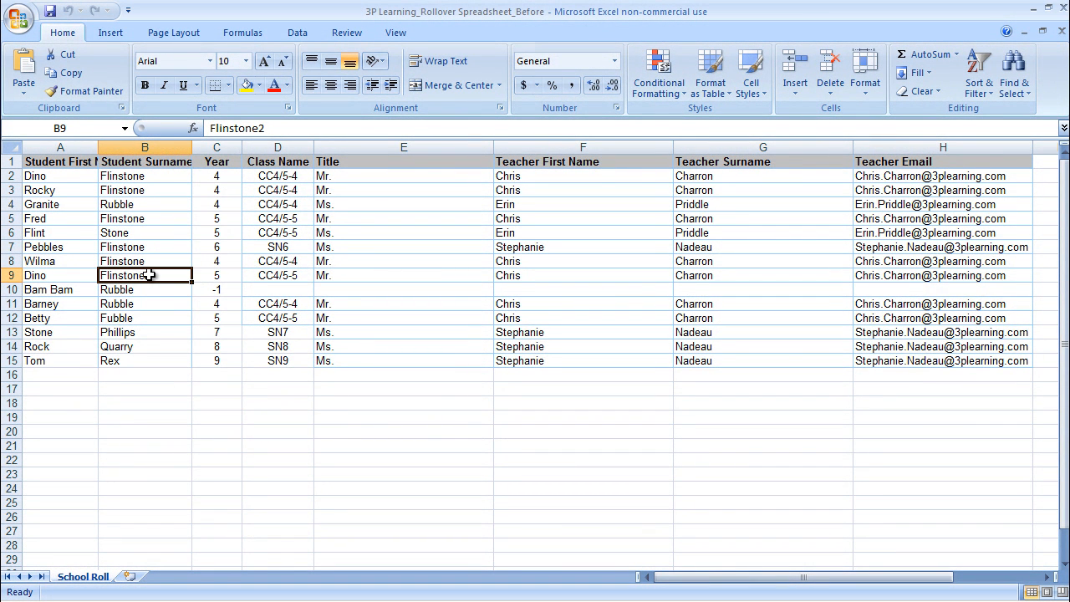
# Switch to the browser and sign in to Mathletics with the prefilled school account
pyautogui.hotkey('alt', 'Tab')
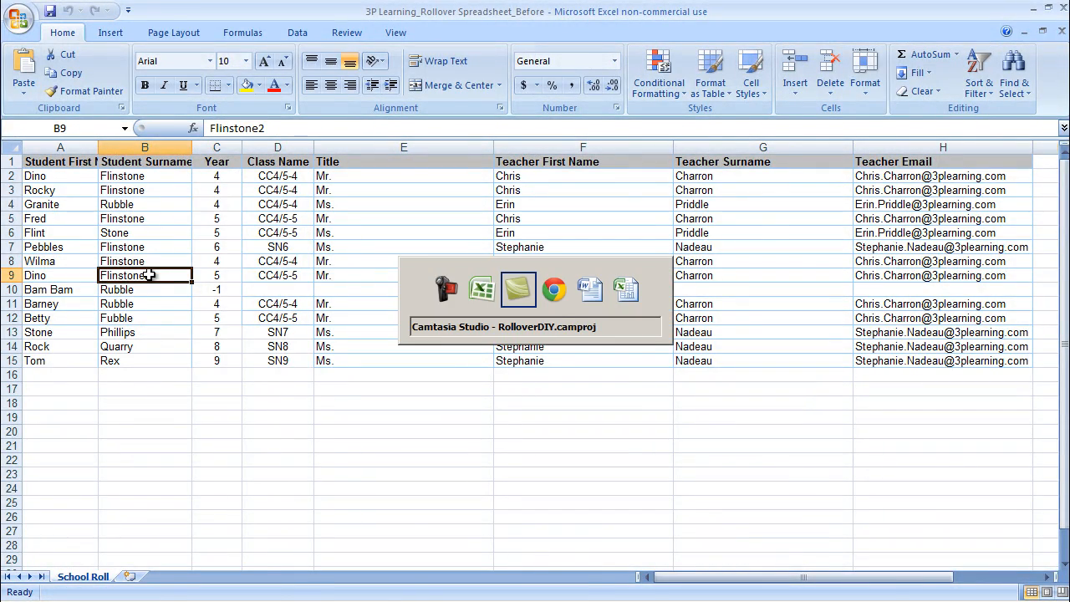
pyautogui.hotkey('alt', 'Tab')
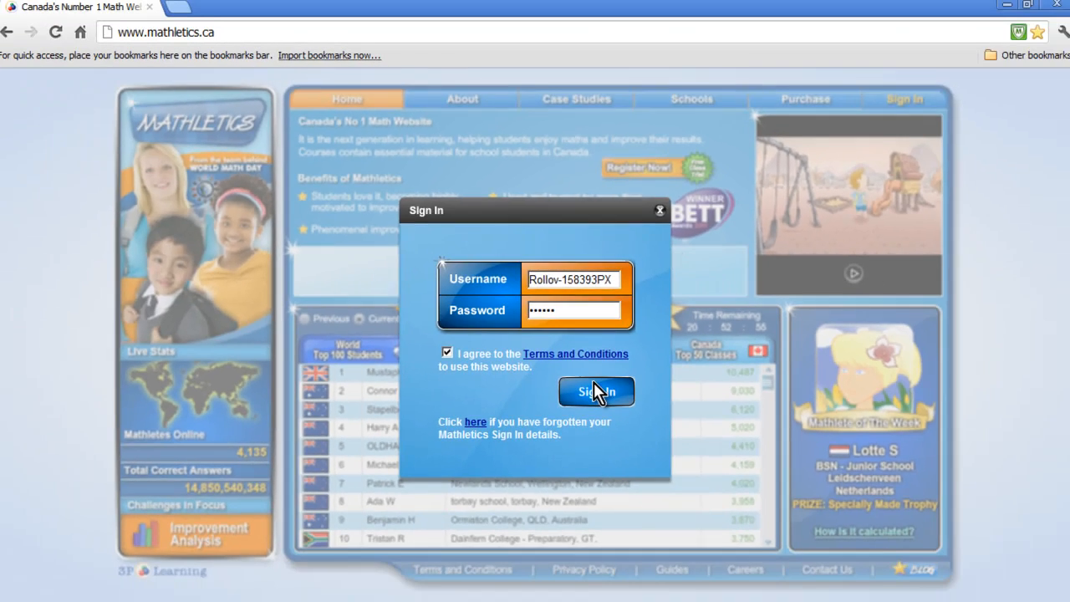
pyautogui.click(608, 489)
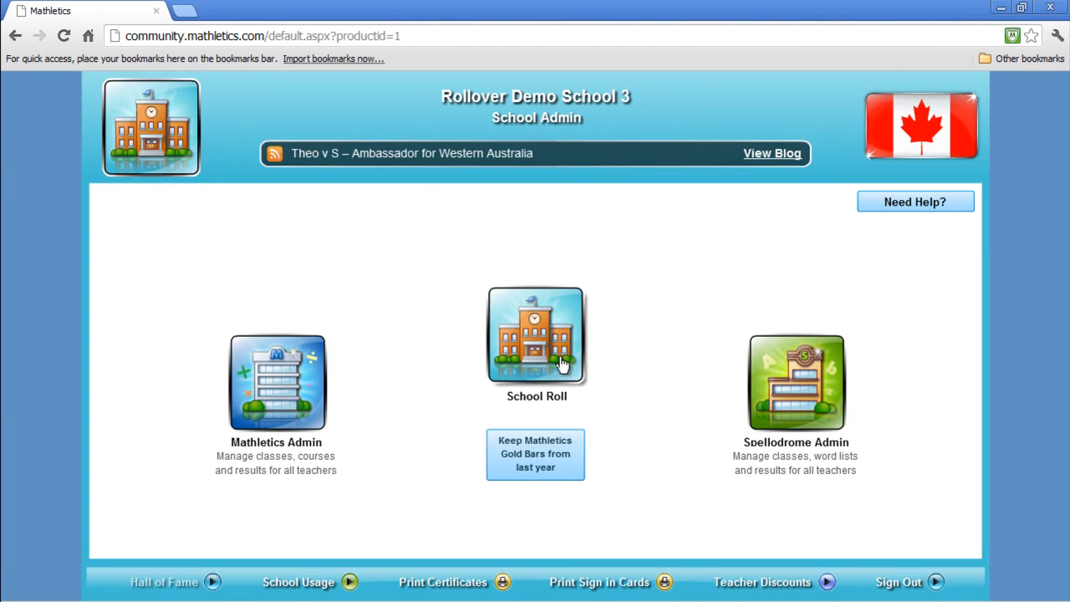
# Open the School Roll area and start a Rollover for the Mathletics resource
pyautogui.click(565, 363)
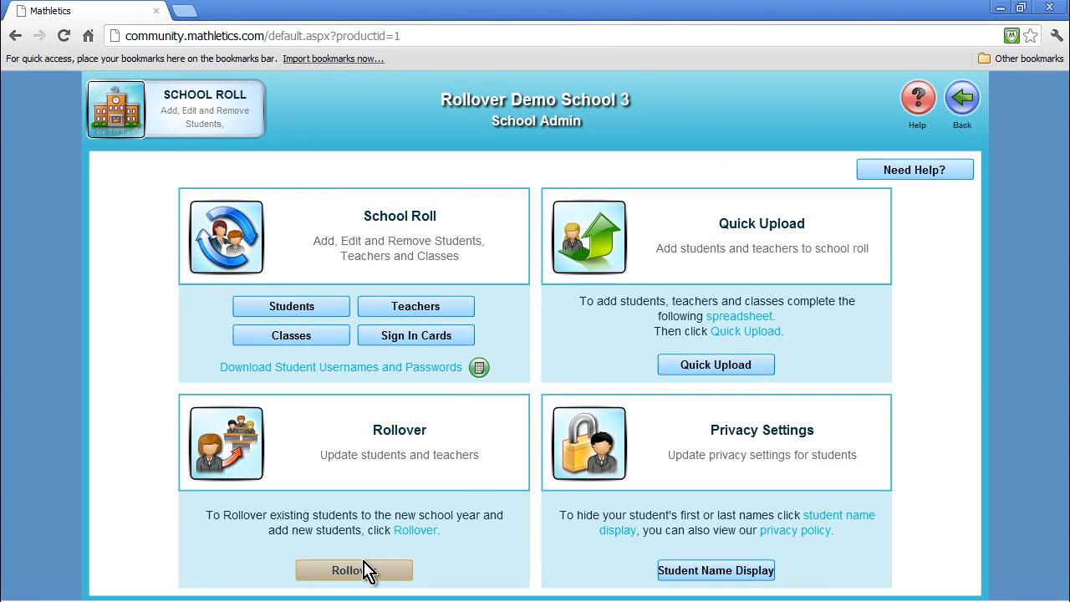
pyautogui.click(367, 570)
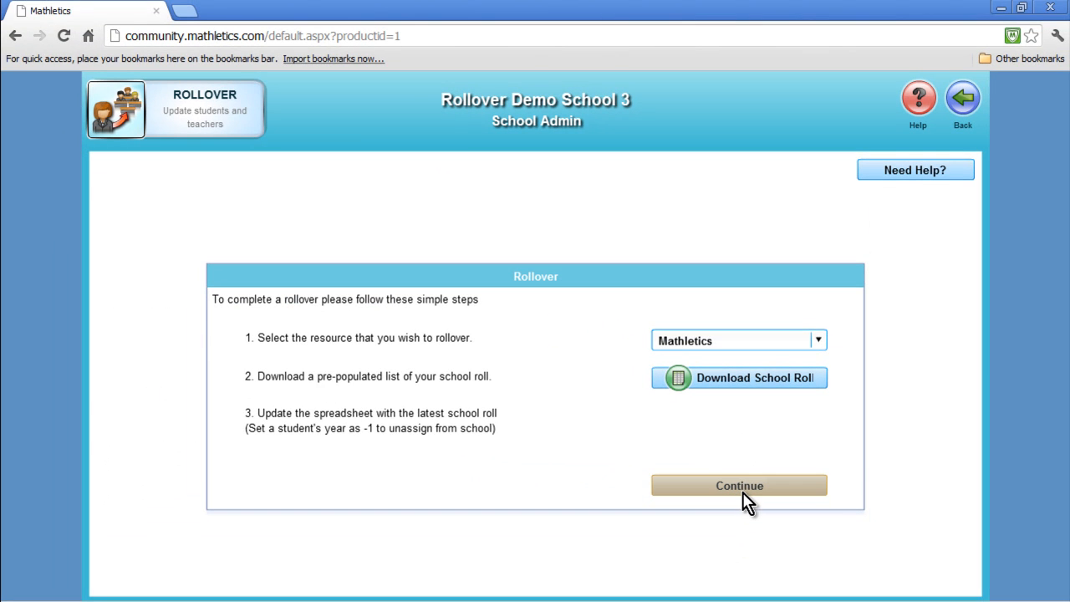
pyautogui.click(739, 486)
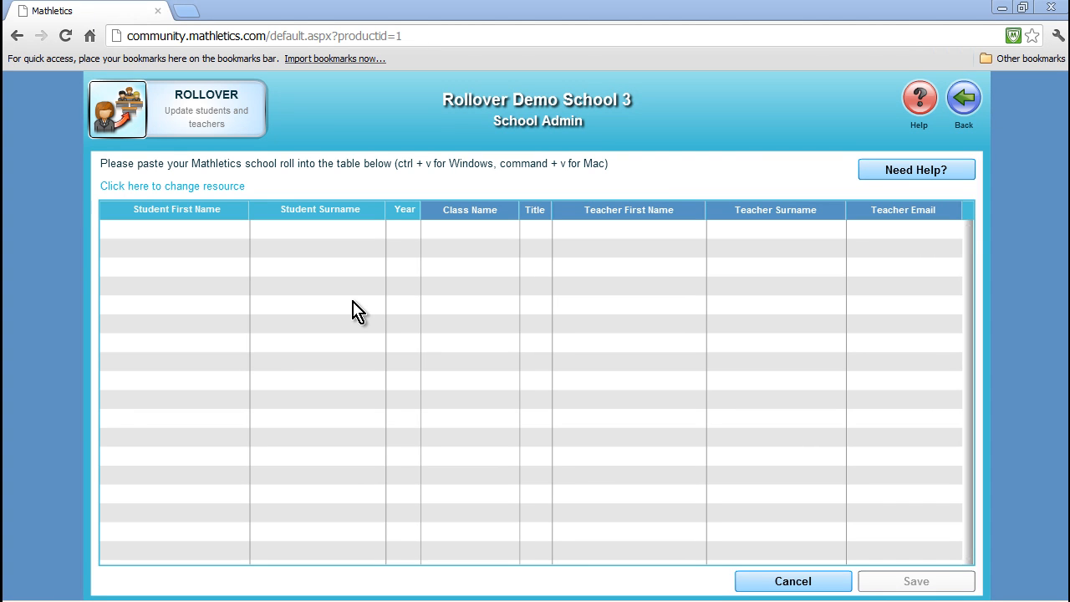
# Paste the copied spreadsheet rows A2:H15 into the rollover table's first row
pyautogui.hotkey('alt', 'Tab')
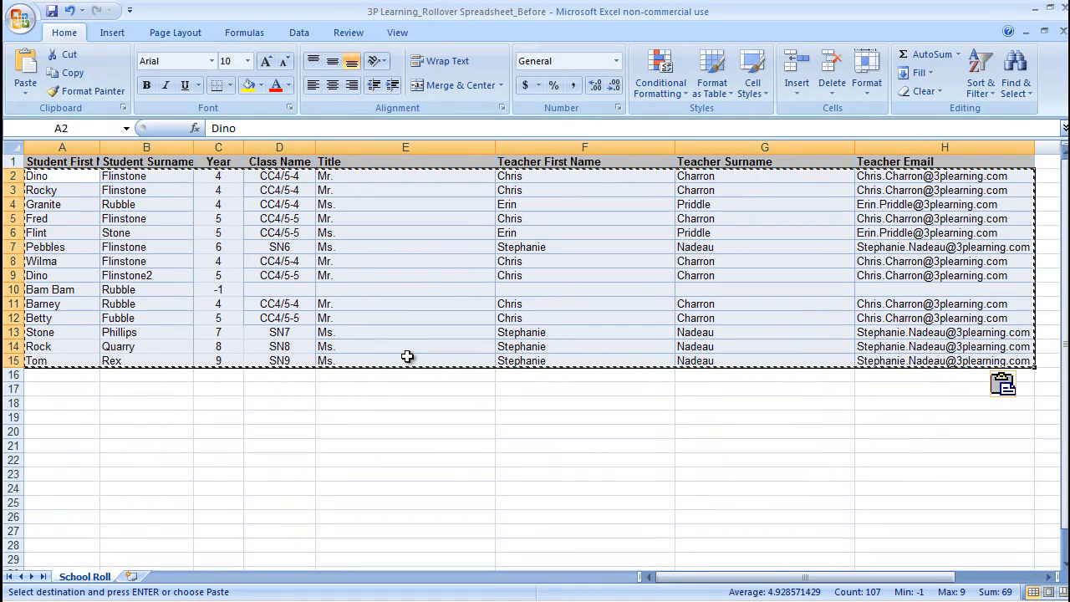
pyautogui.hotkey('alt', 'Tab')
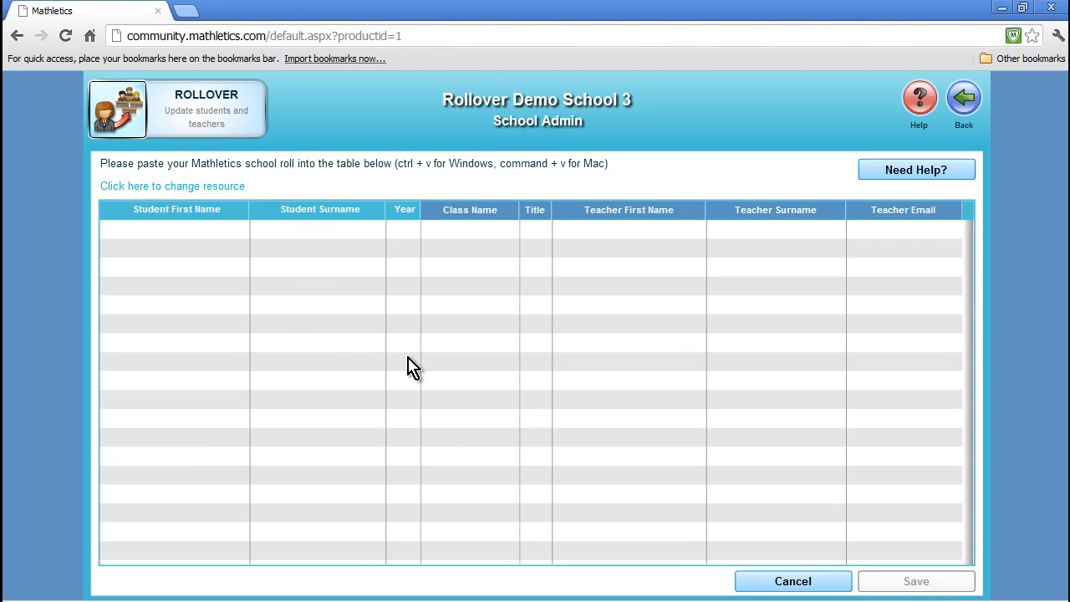
pyautogui.click(184, 241)
pyautogui.hotkey('ctrl', 'v')
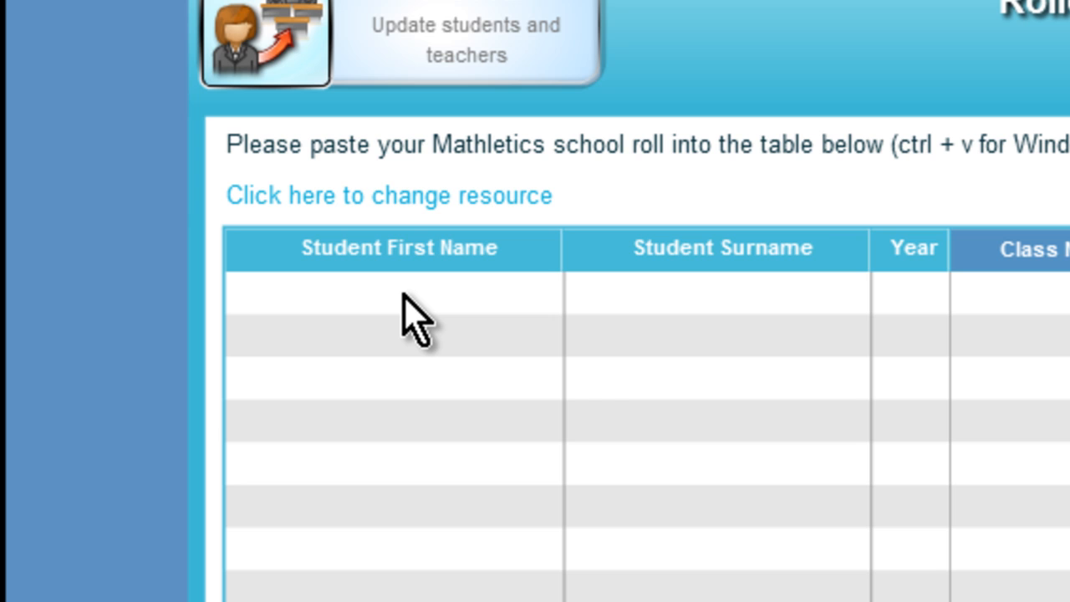
pyautogui.click(406, 297)
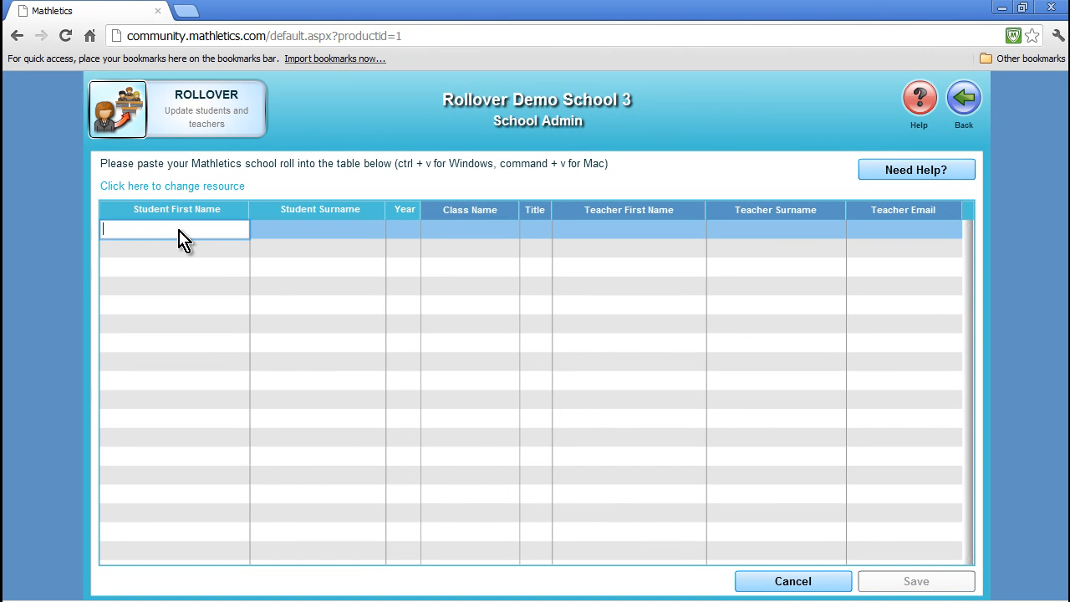
pyautogui.hotkey('ctrl', 'v')
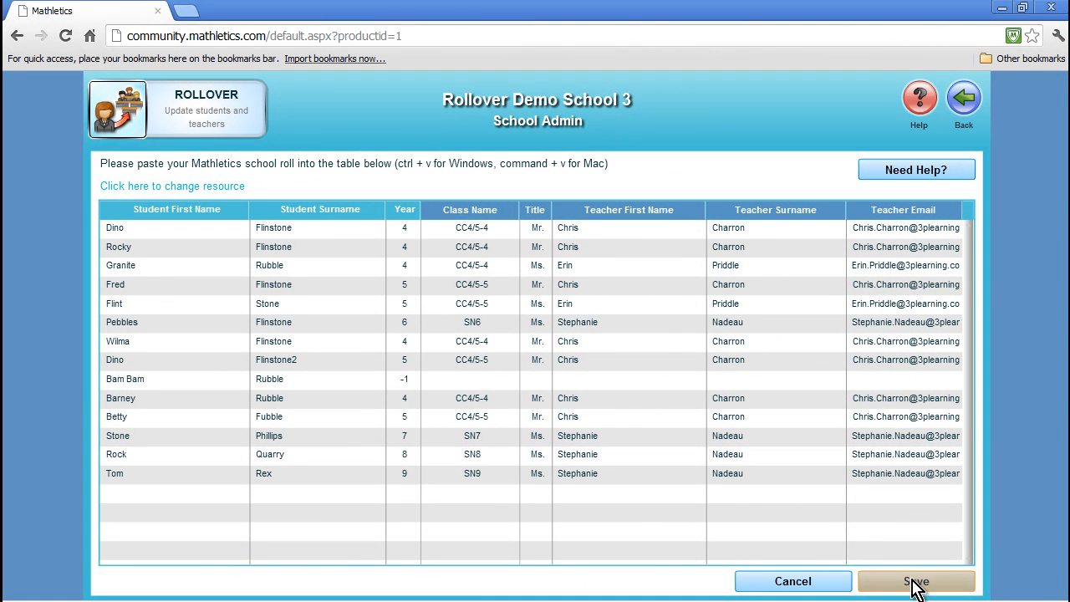
# Save the pasted roll and run it as a Full School Rollover
pyautogui.click(917, 583)
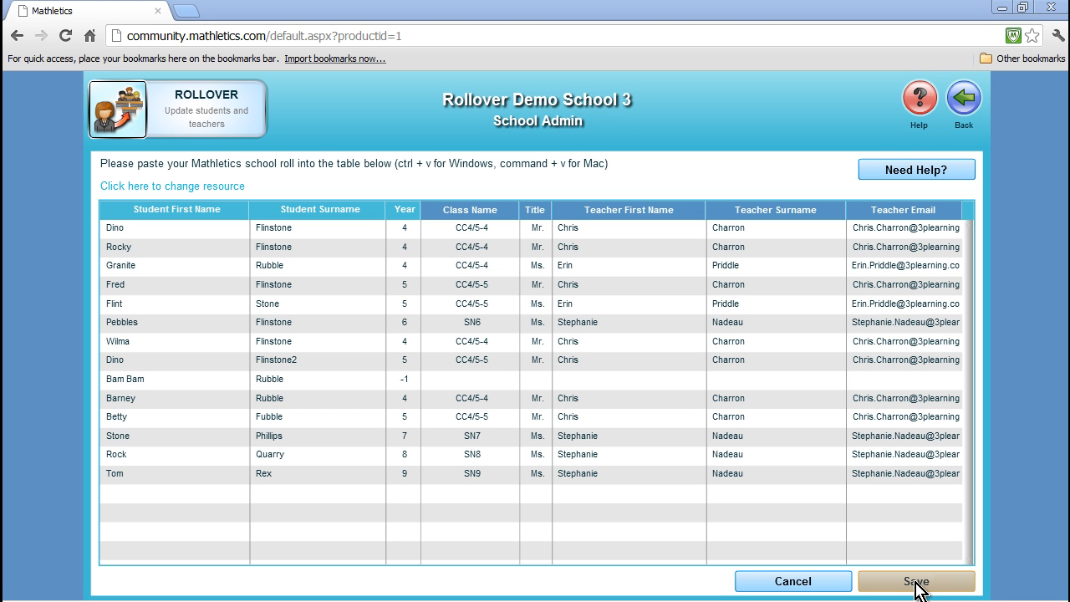
pyautogui.click(916, 582)
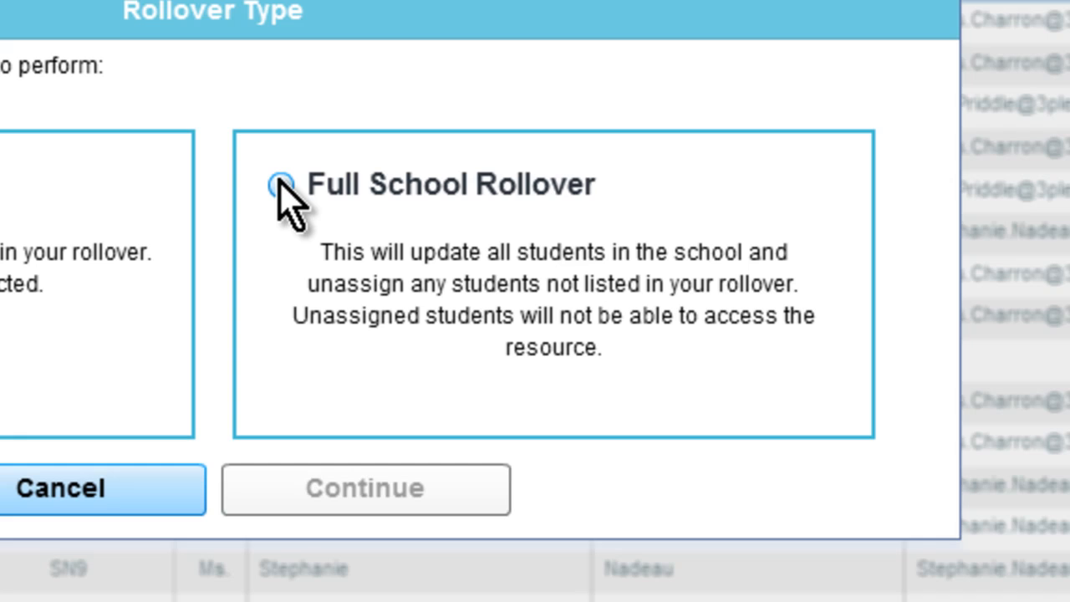
pyautogui.click(281, 184)
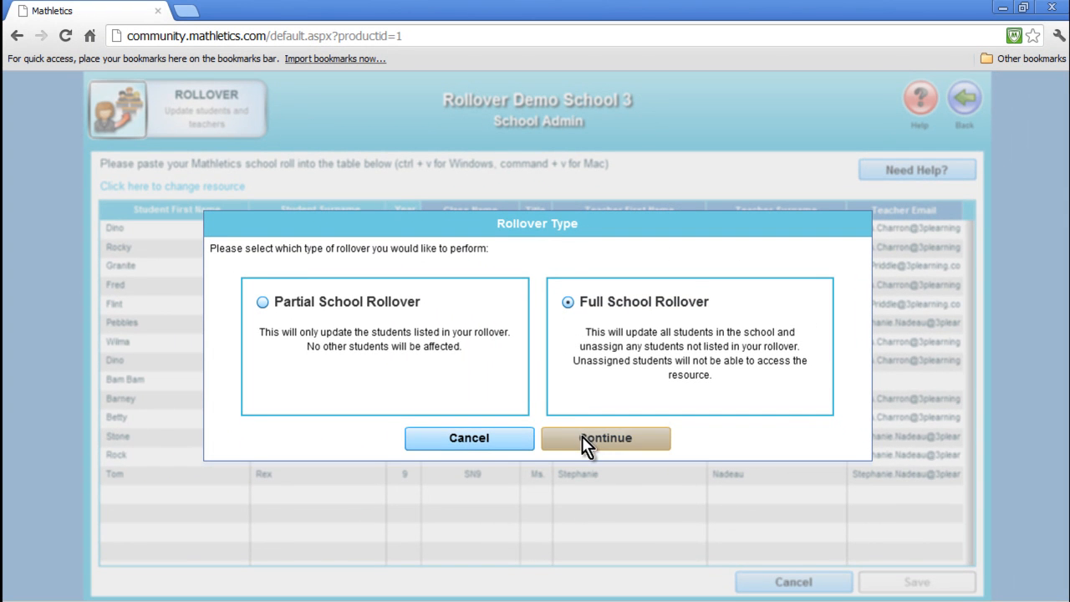
pyautogui.click(578, 435)
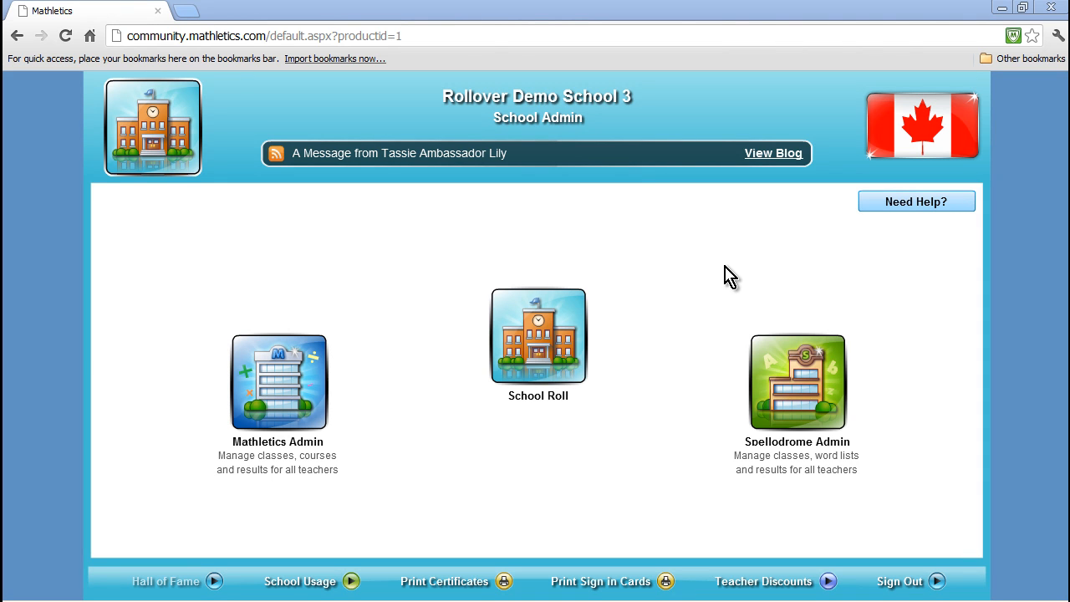
# Copy all classes from Mathletics to Spellodrome from the School Roll classes page
pyautogui.click(514, 344)
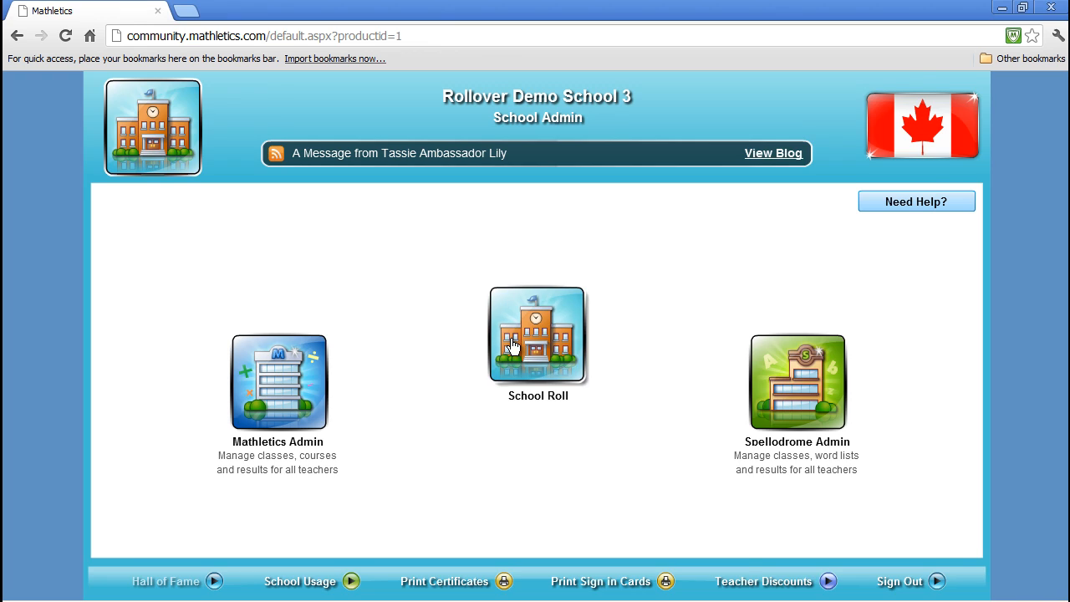
pyautogui.click(320, 336)
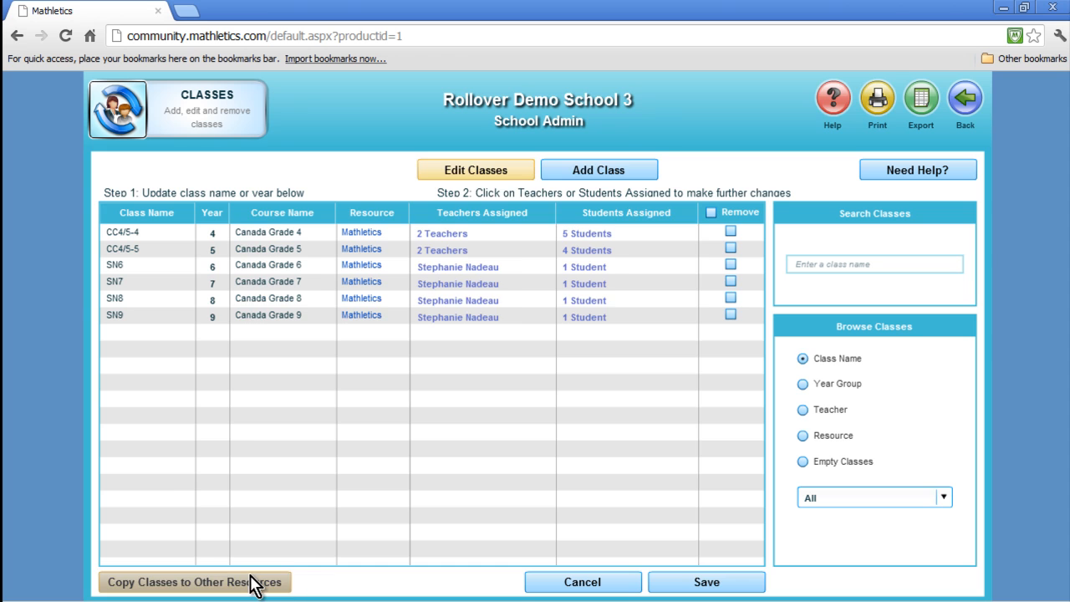
pyautogui.click(253, 583)
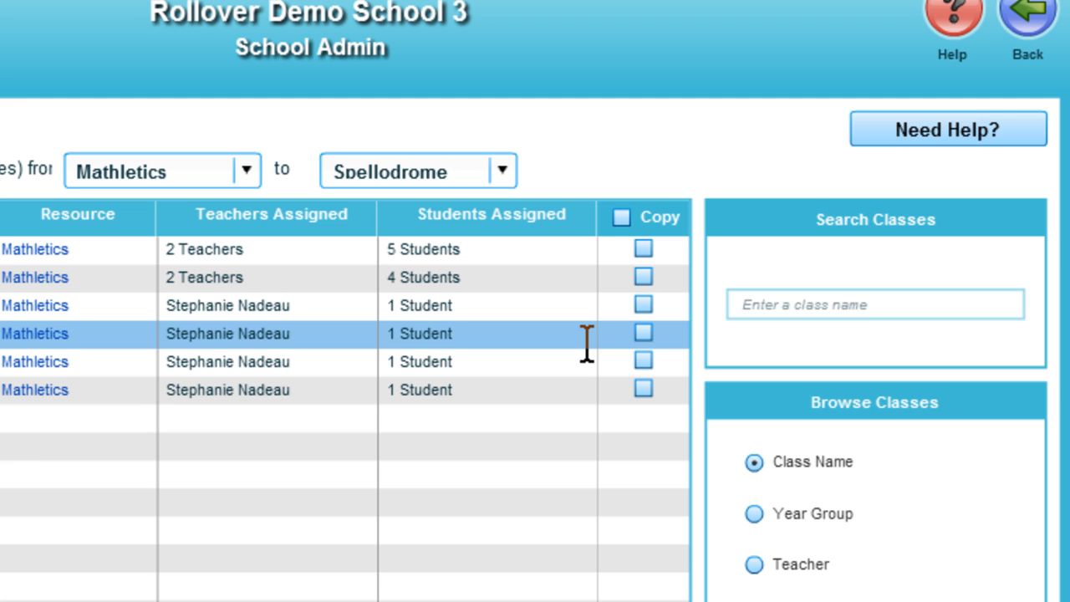
pyautogui.click(623, 218)
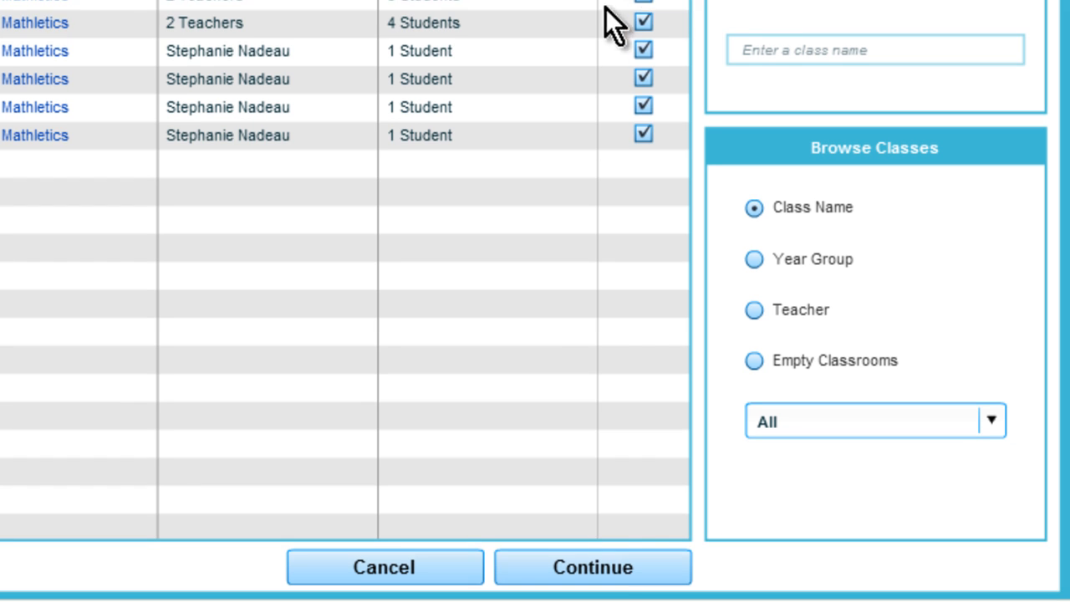
pyautogui.click(604, 568)
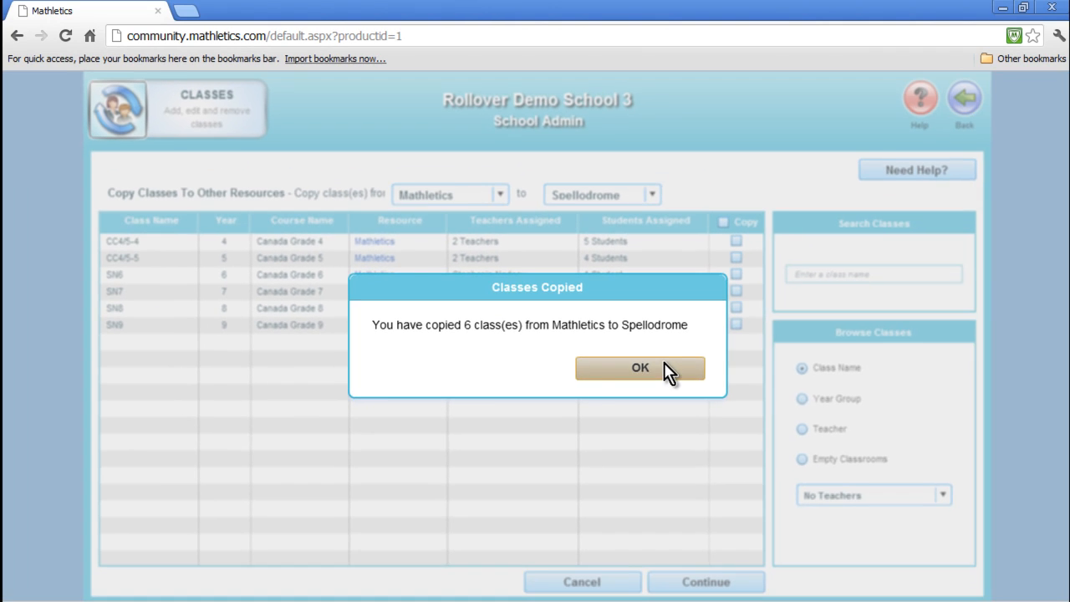
pyautogui.click(727, 360)
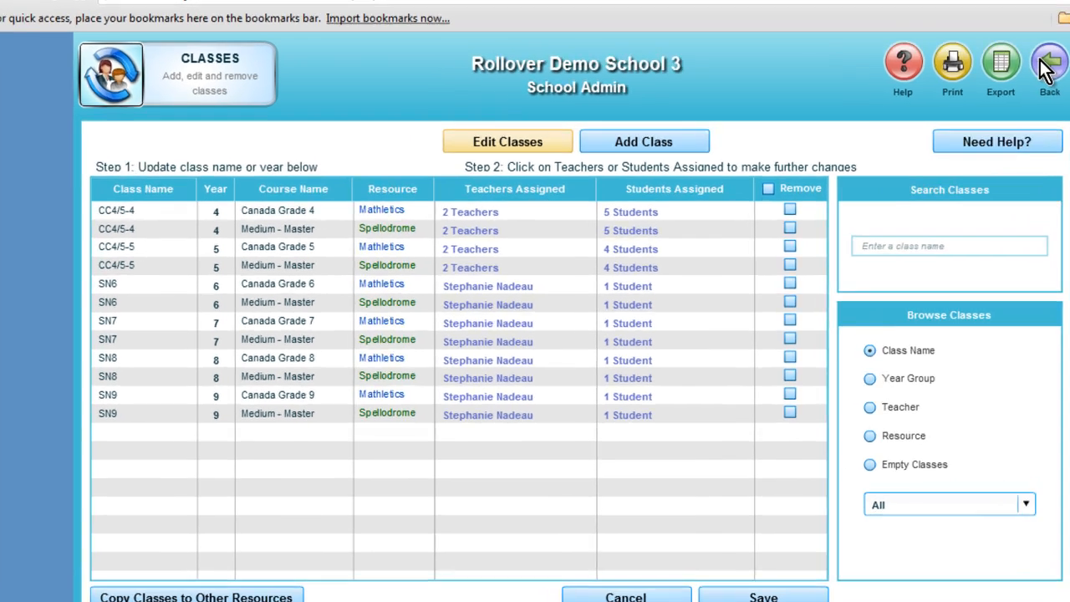
# Open the student list, set Betty's surname to Rubble, and save the students
pyautogui.click(963, 104)
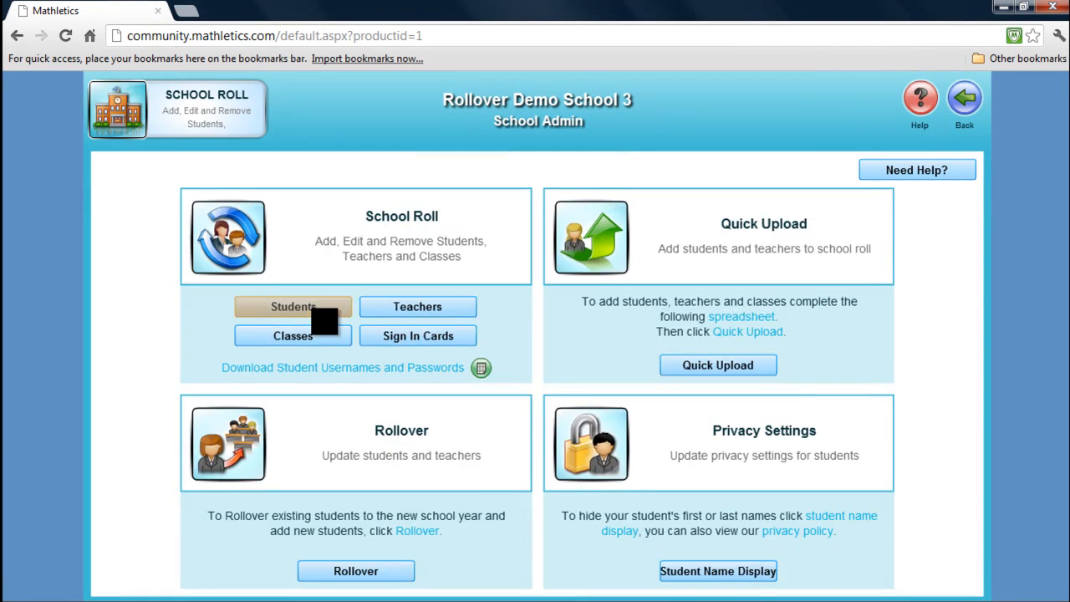
pyautogui.click(312, 308)
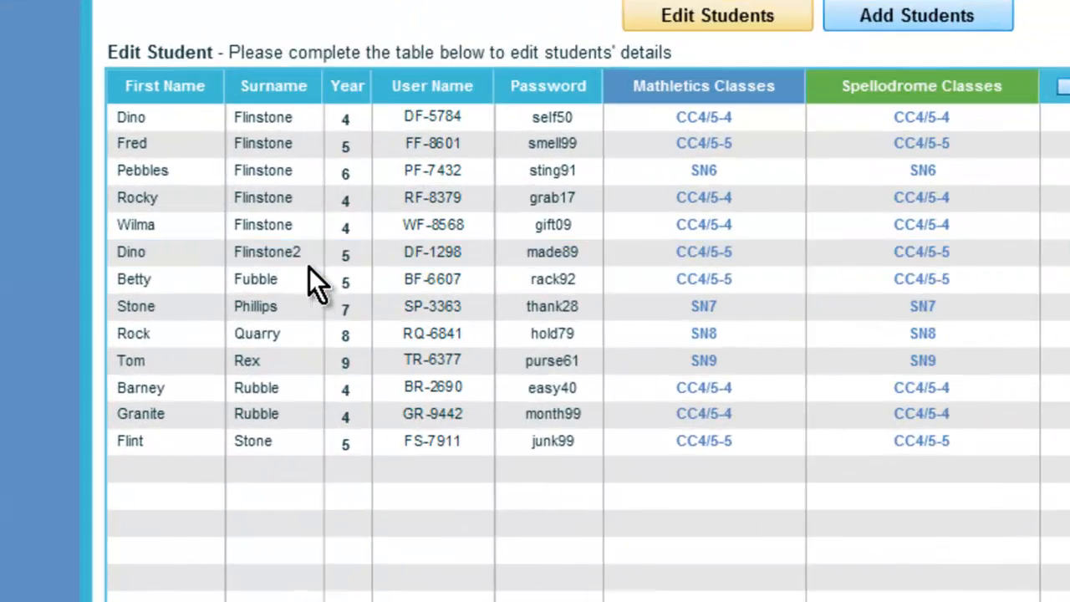
pyautogui.click(210, 332)
pyautogui.click(210, 332)
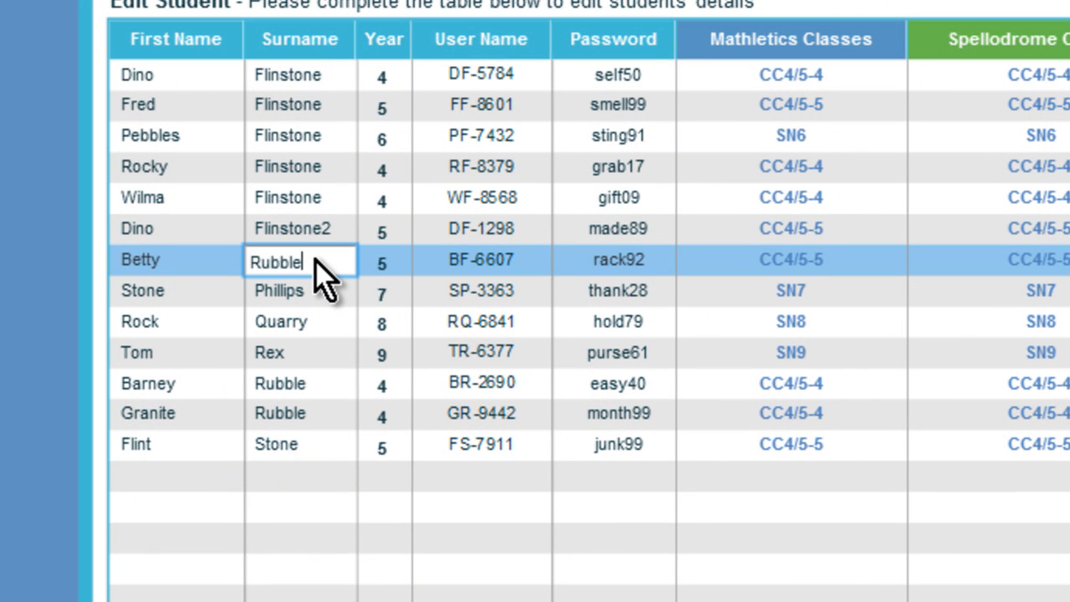
pyautogui.write('Rubble')
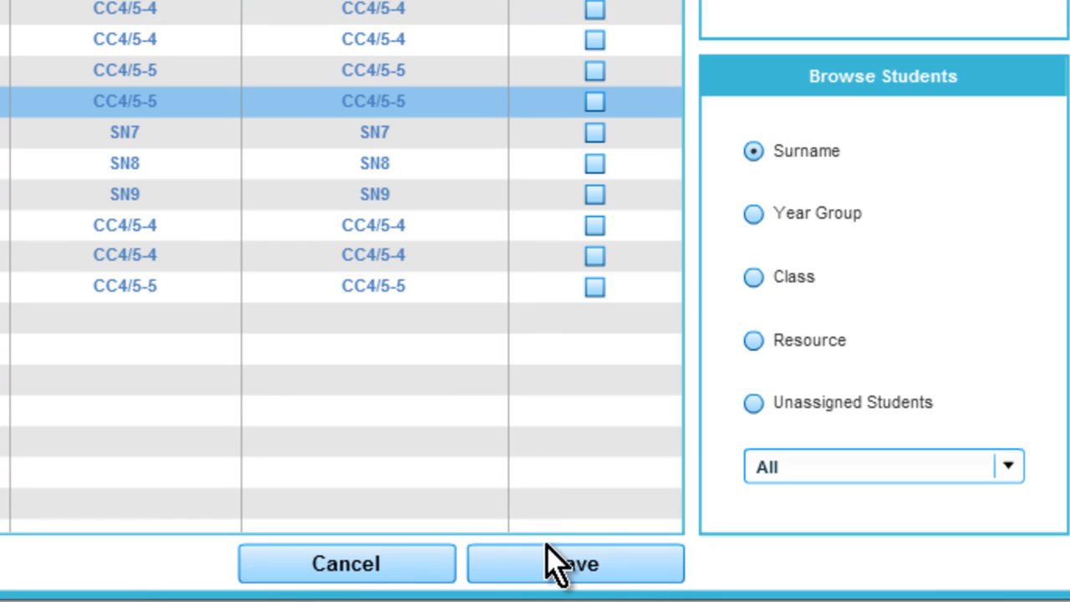
pyautogui.click(549, 560)
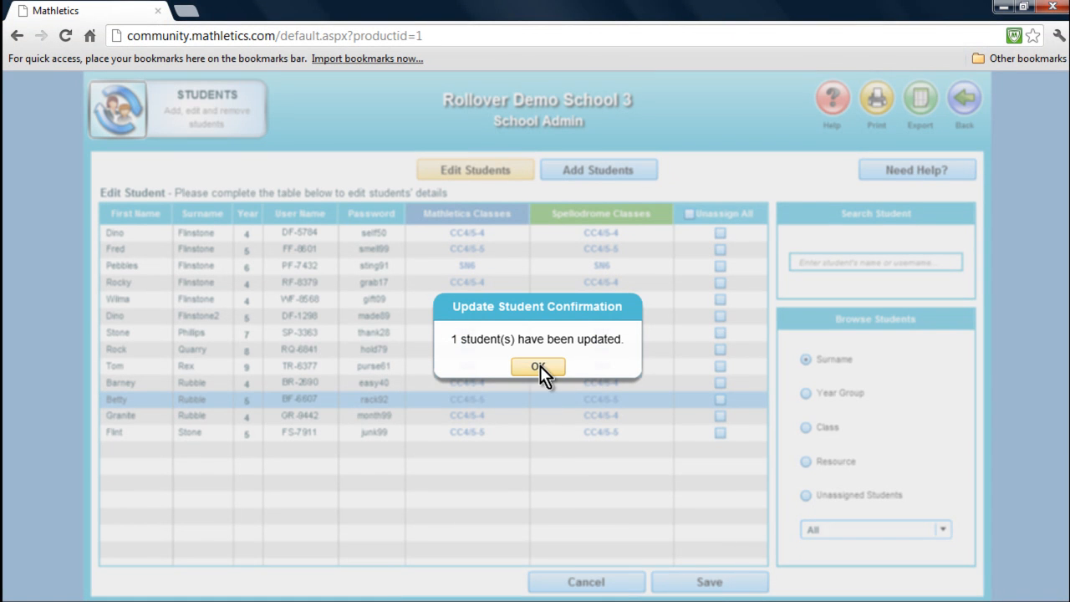
# Dismiss the student update confirmation, leave the student list, and open Mathletics Admin from School Admin
pyautogui.click(539, 367)
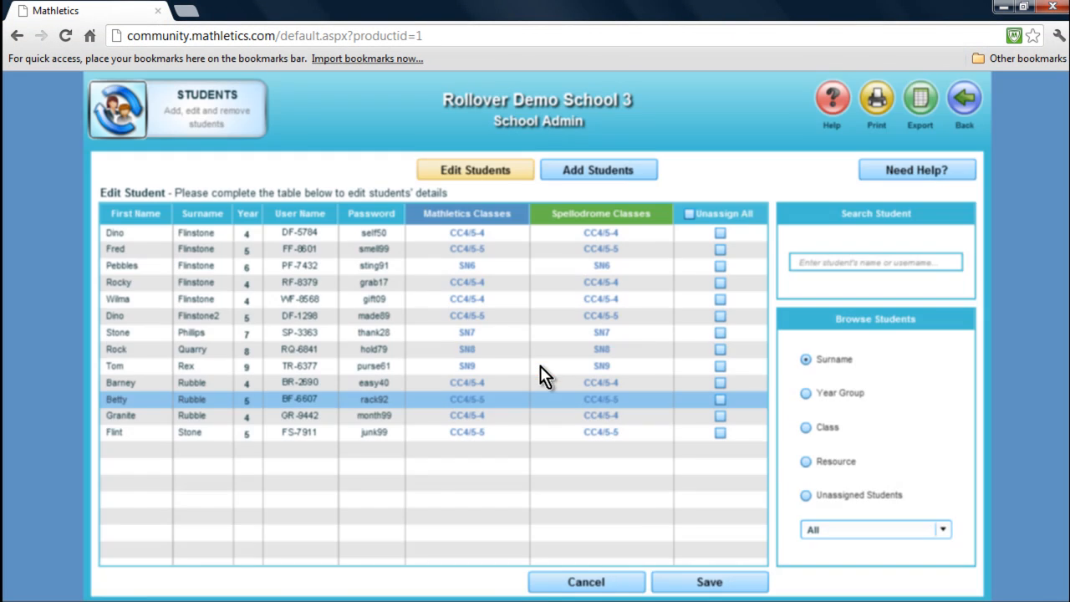
pyautogui.click(965, 102)
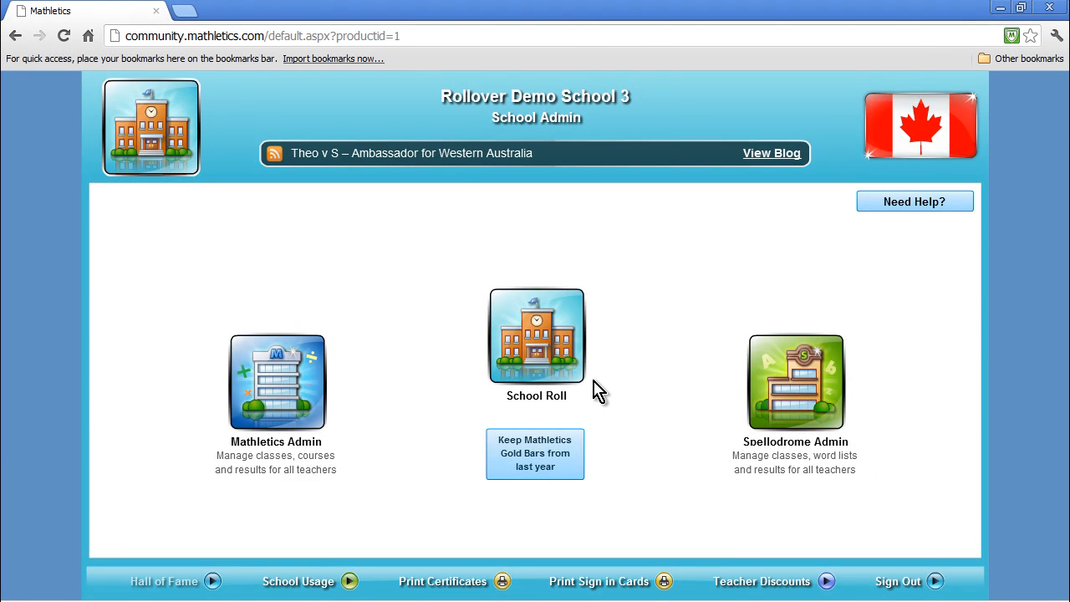
pyautogui.click(595, 391)
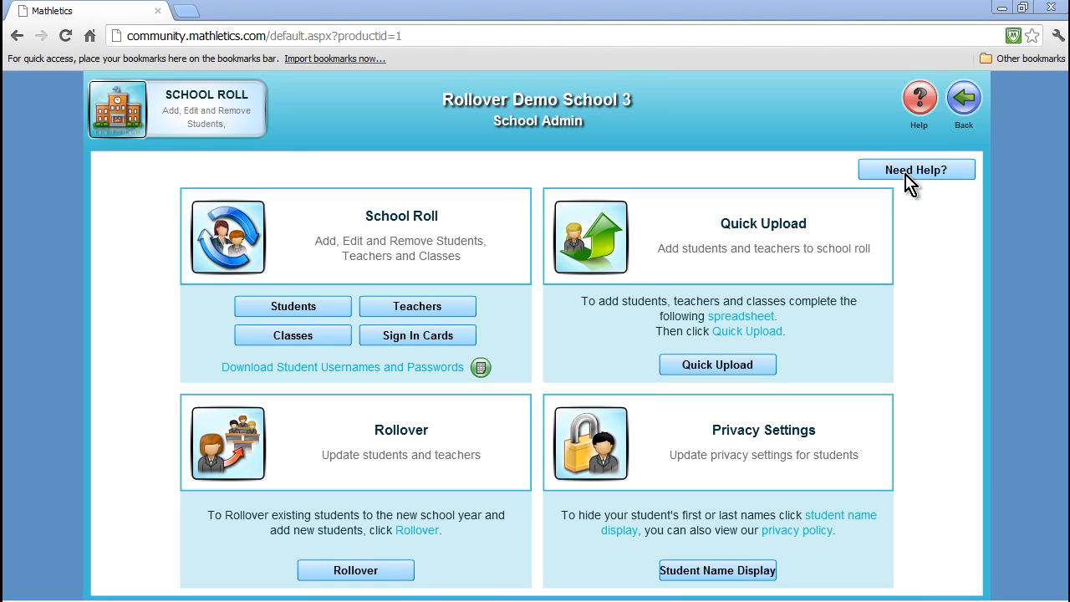
pyautogui.click(964, 101)
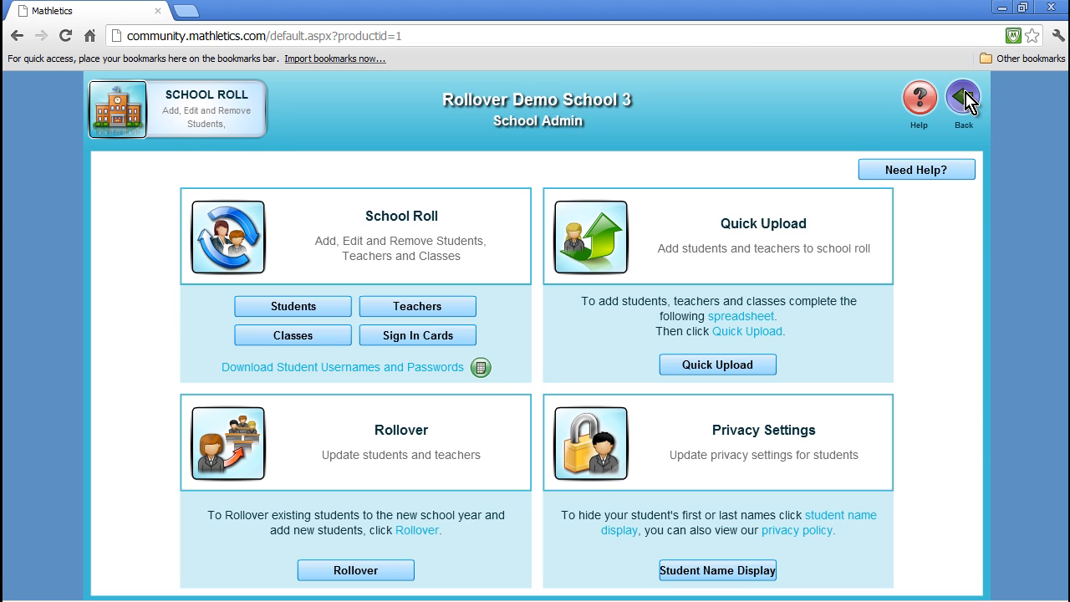
pyautogui.click(287, 408)
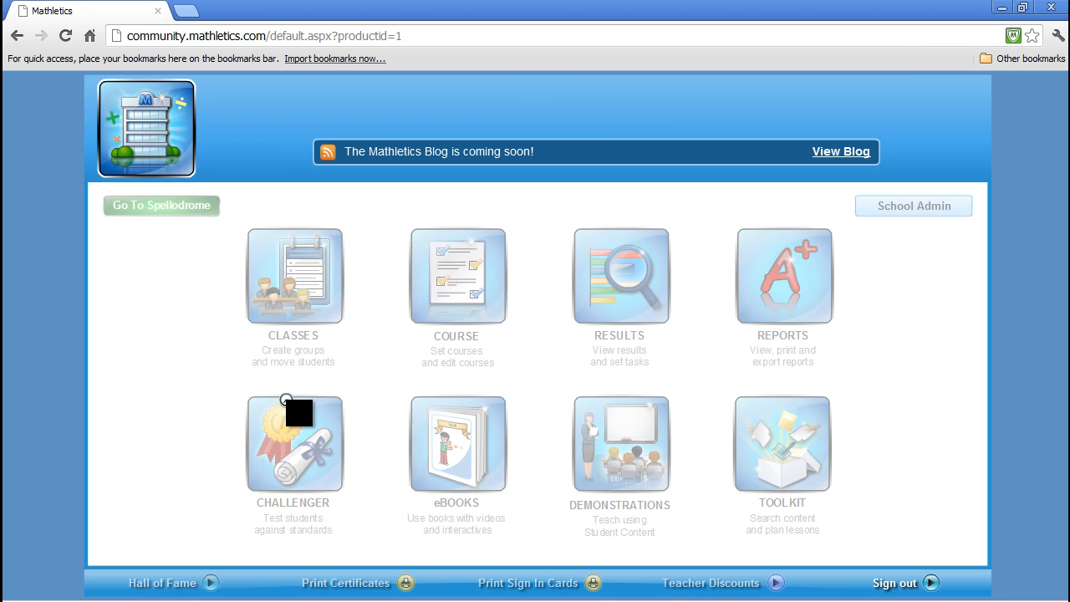
# Open the Course page and set the CC4/5-4 group's course to Alberta Enhanced 4, confirming the change
pyautogui.click(466, 293)
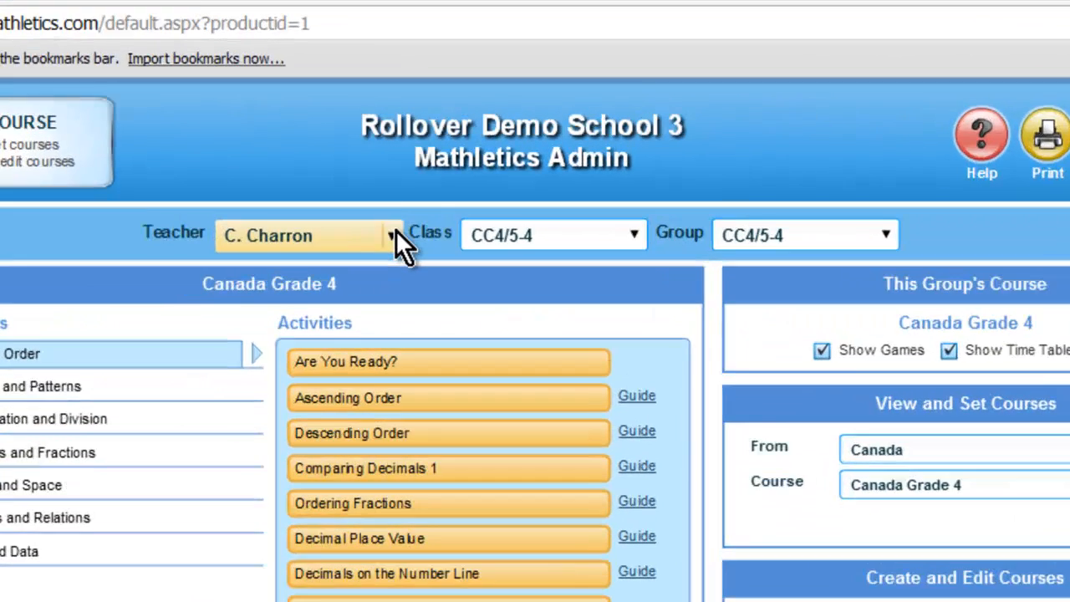
pyautogui.click(459, 168)
pyautogui.click(457, 167)
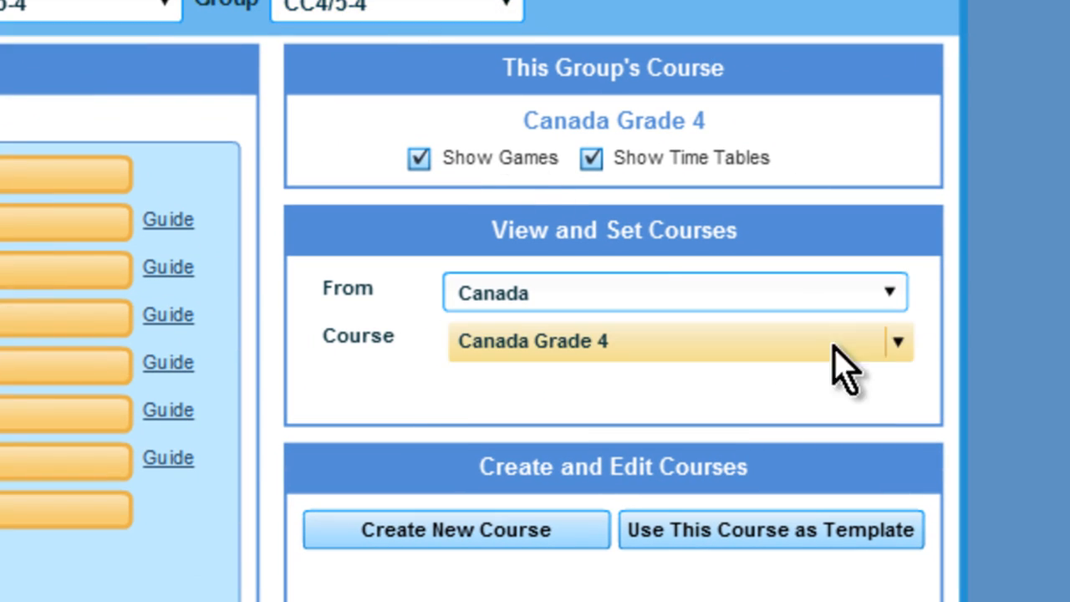
pyautogui.click(886, 339)
pyautogui.scroll(3, 752, 460)
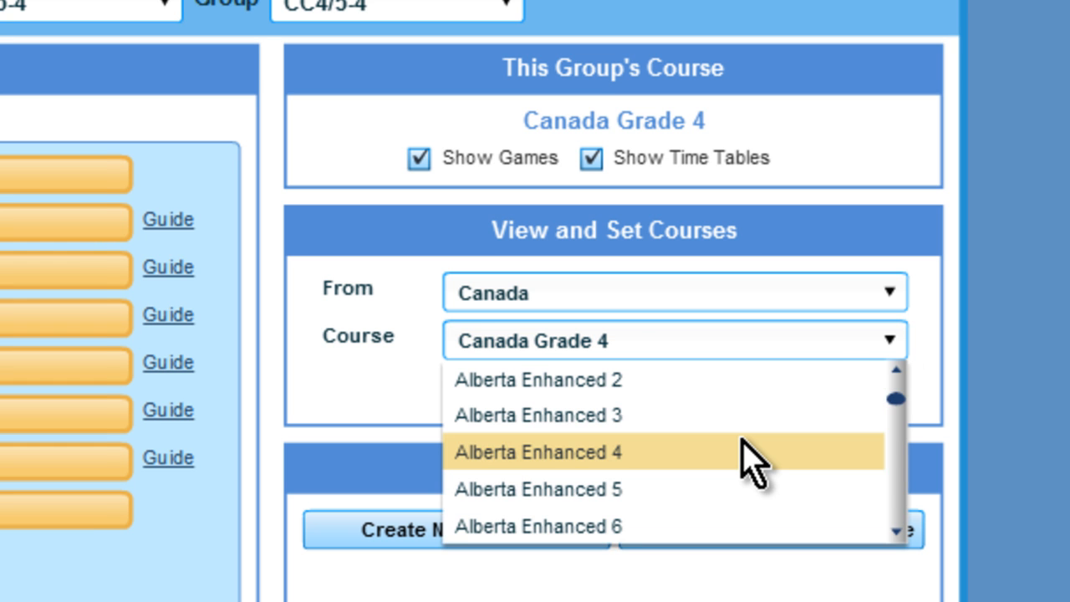
pyautogui.click(753, 456)
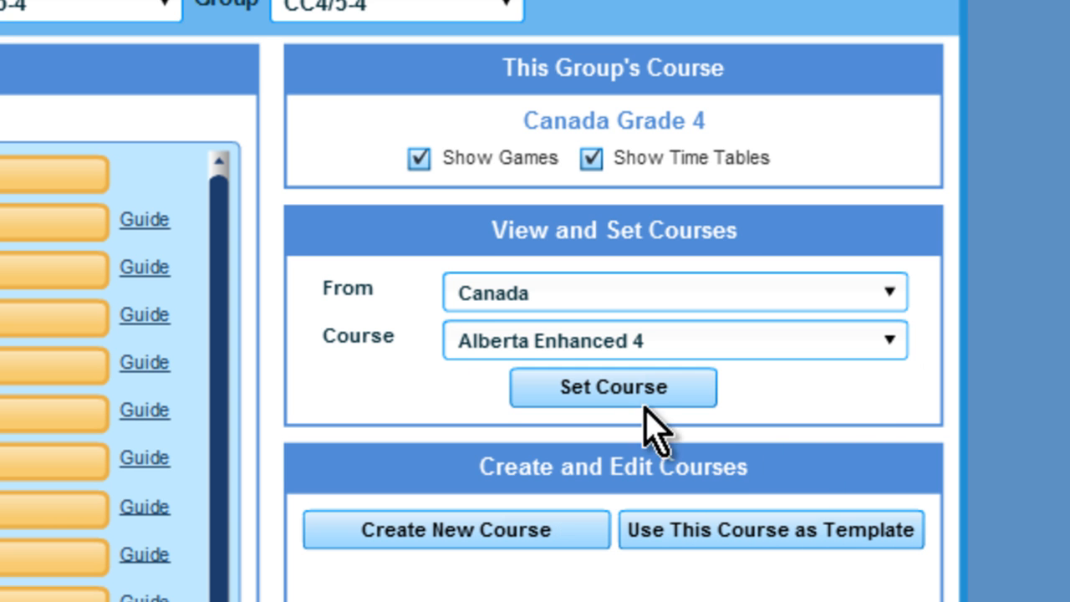
pyautogui.click(617, 406)
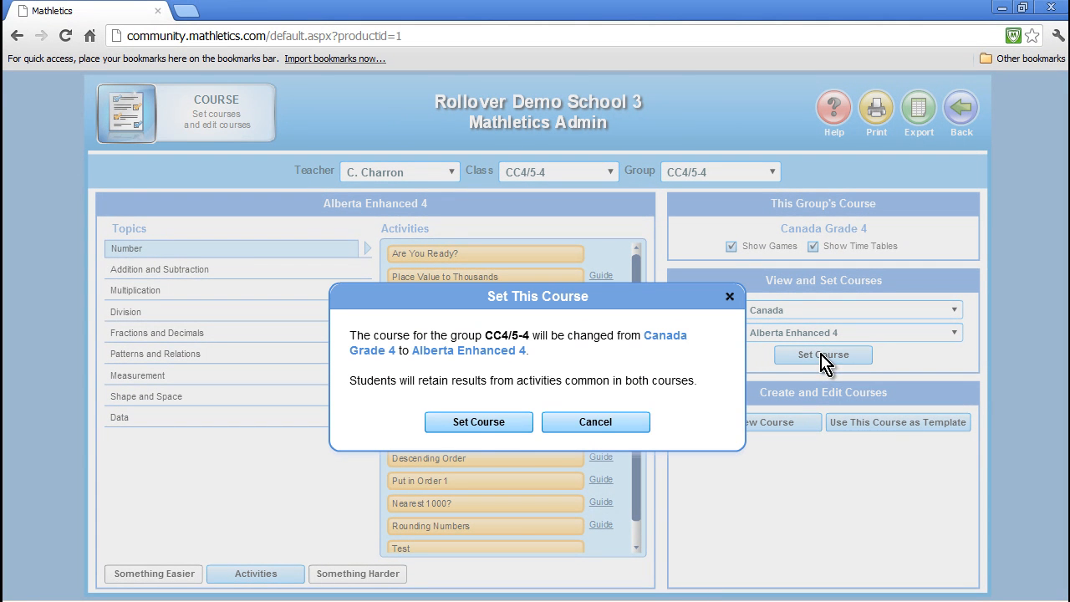
pyautogui.click(468, 422)
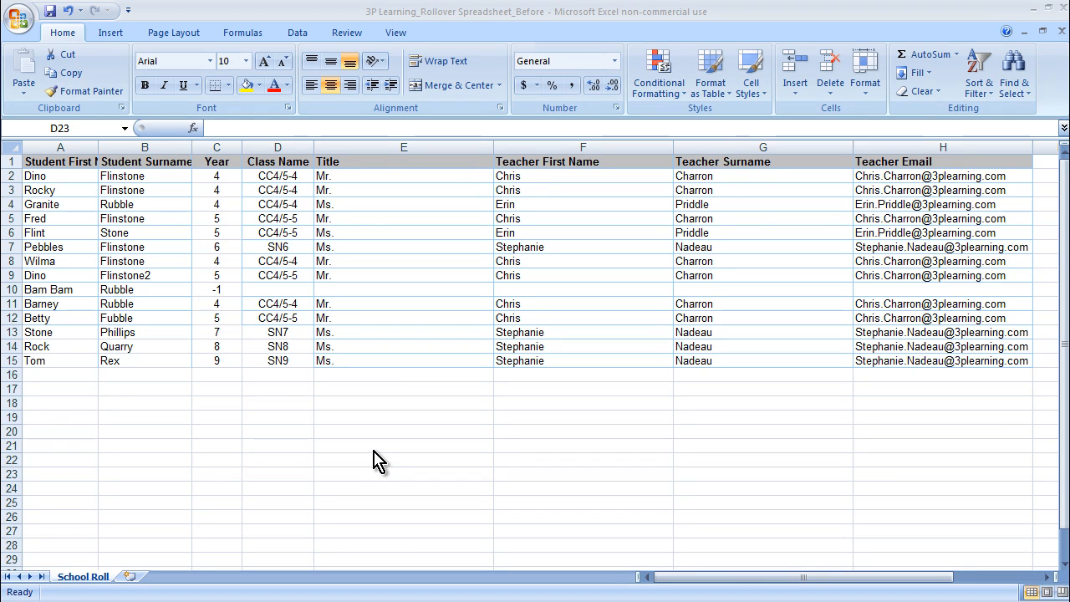
# Switch to the Outlook rollover email draft with the attached spreadsheet and corrections
pyautogui.hotkey('alt', 'Tab')
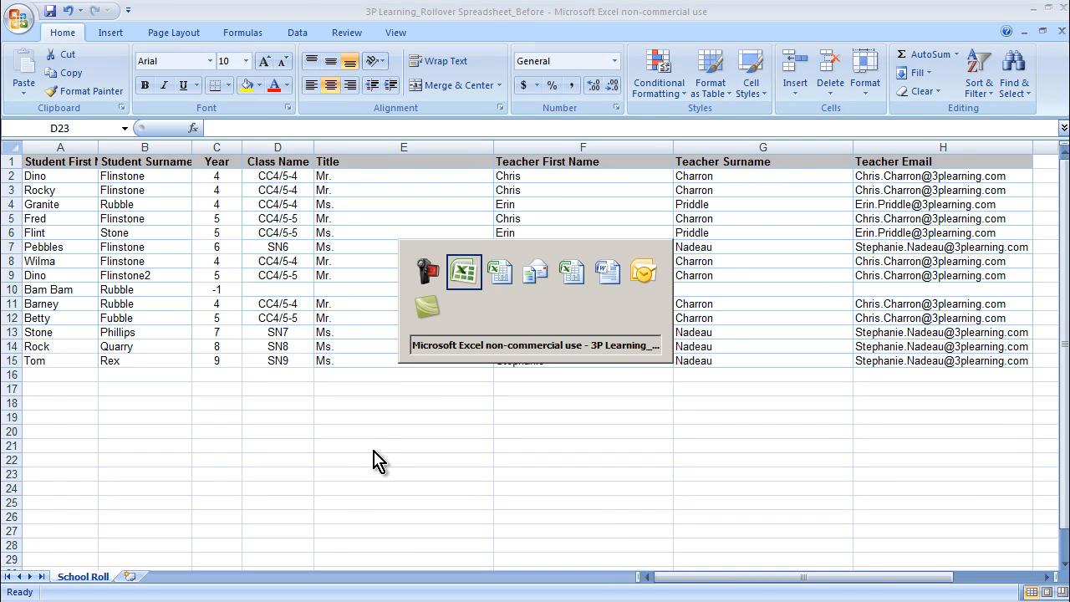
pyautogui.hotkey('alt', 'Tab')
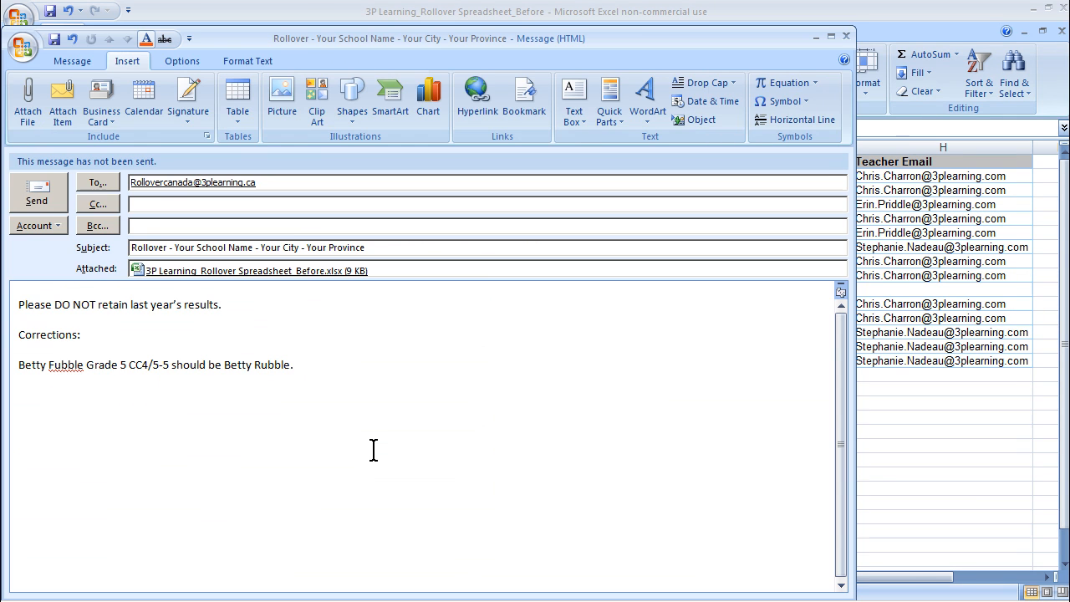